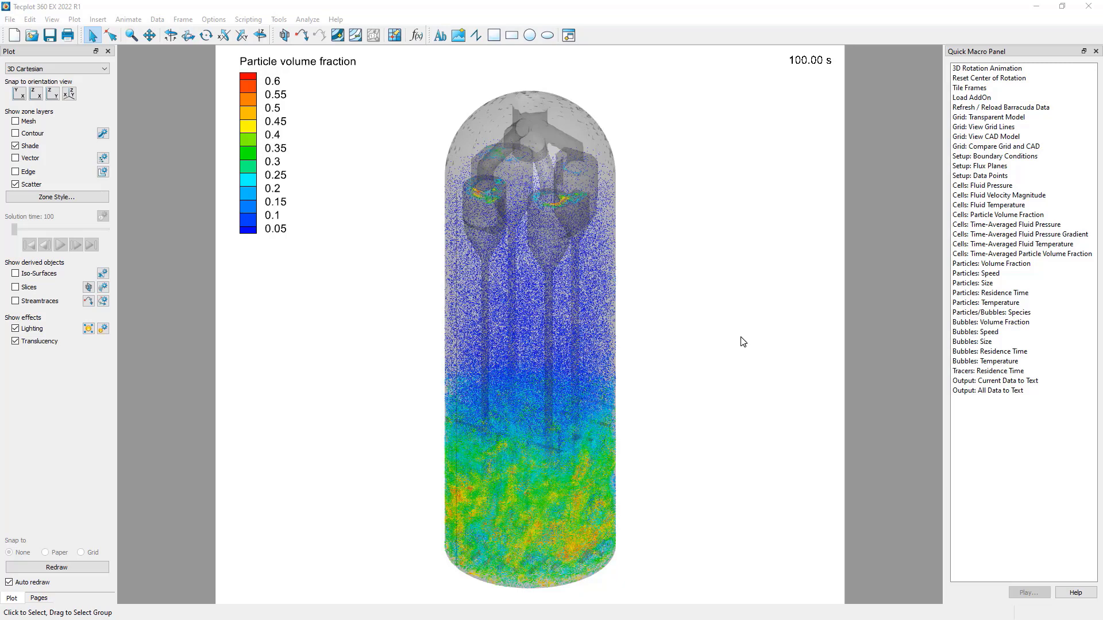
# Step: Create a new frame over the empty area beside the upper part of the vessel
pyautogui.click(843, 332)
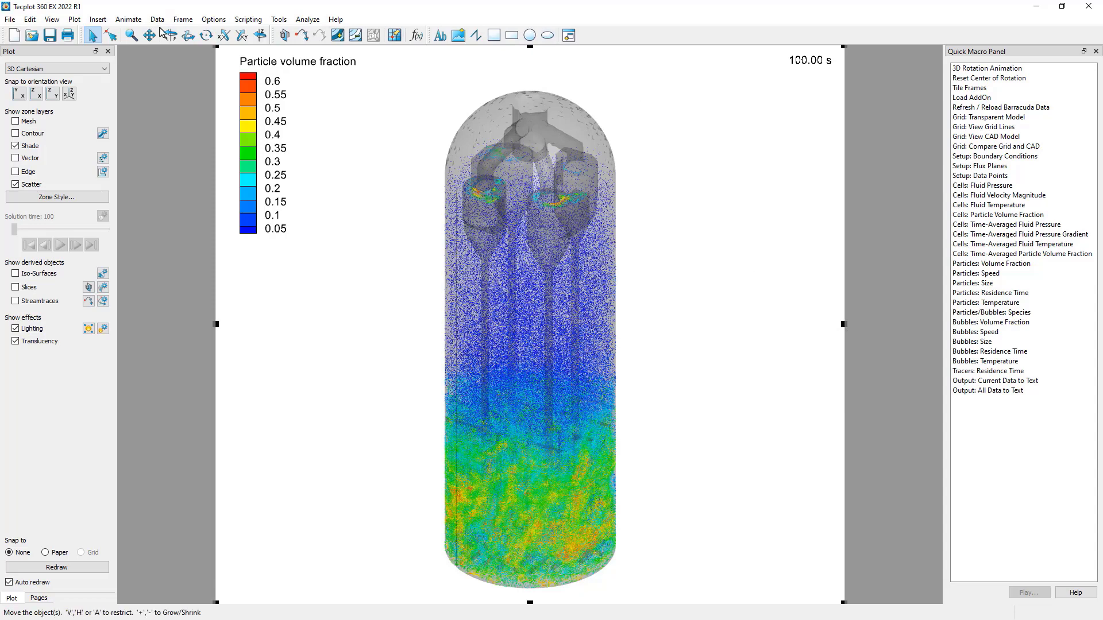
pyautogui.click(183, 19)
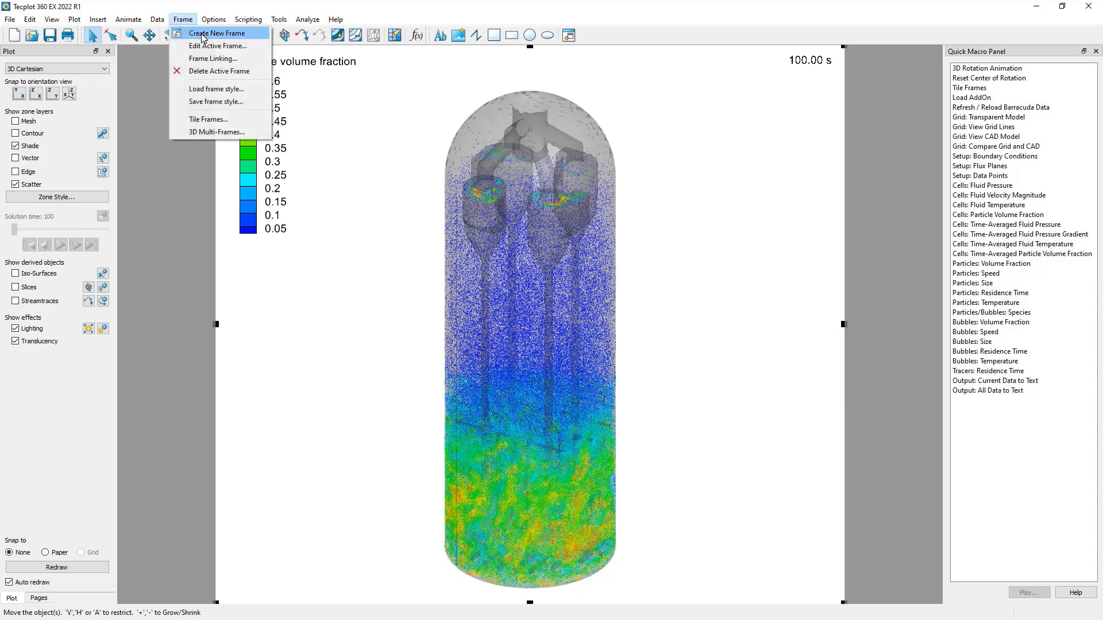
pyautogui.click(203, 33)
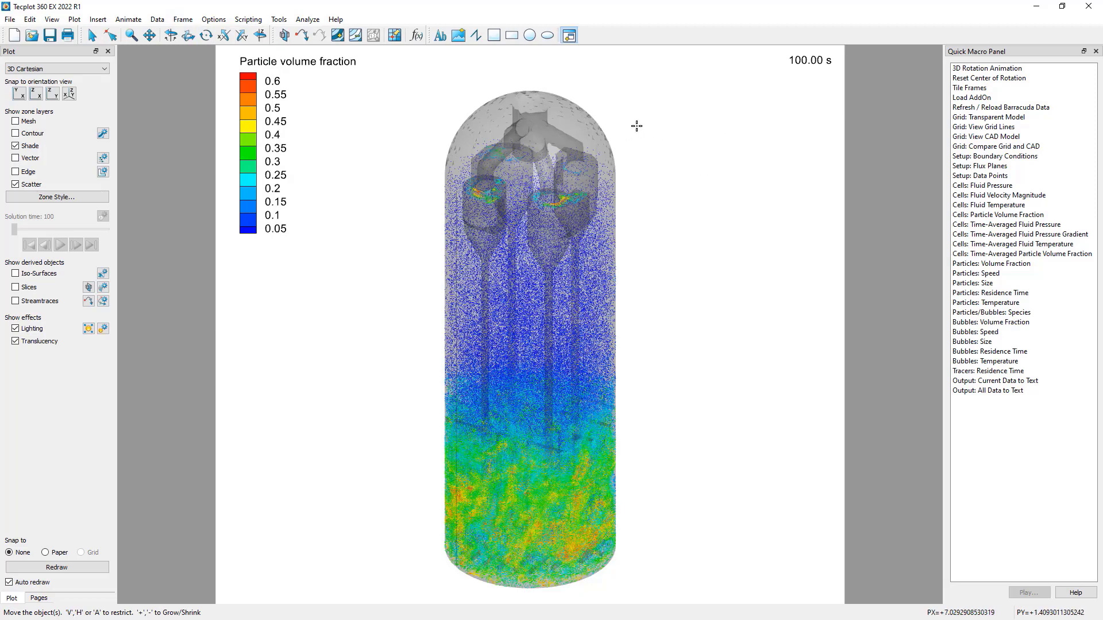
pyautogui.moveTo(636, 126)
pyautogui.mouseDown()
pyautogui.moveTo(726, 241)
pyautogui.moveTo(829, 264)
pyautogui.mouseUp()
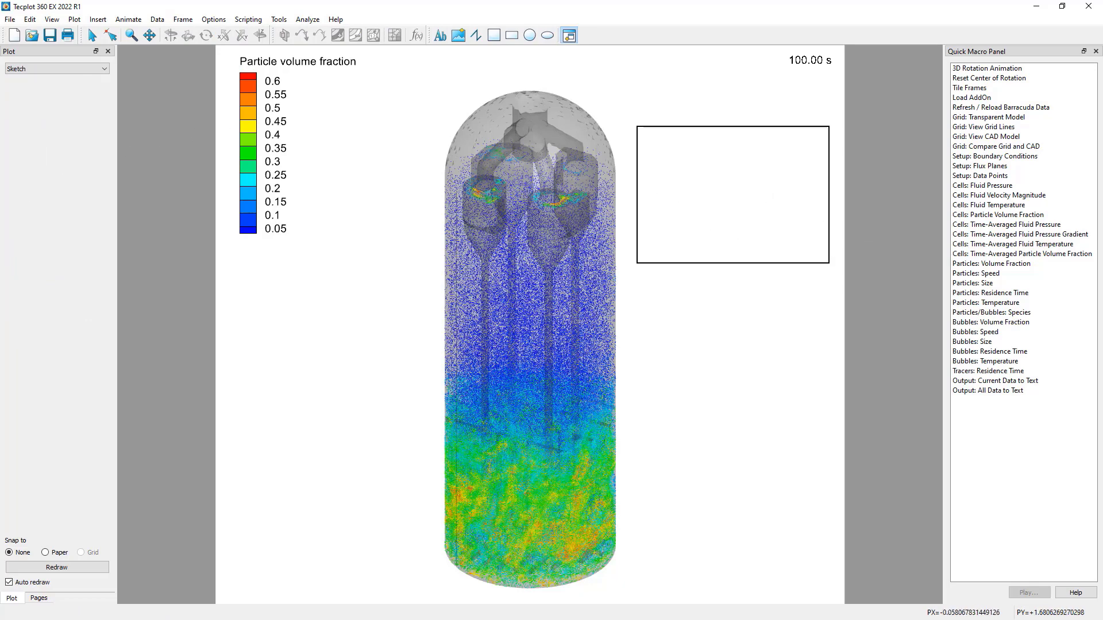
# Step: Load the Barracuda data file history.log into the new frame as an XY line plot
pyautogui.click(10, 19)
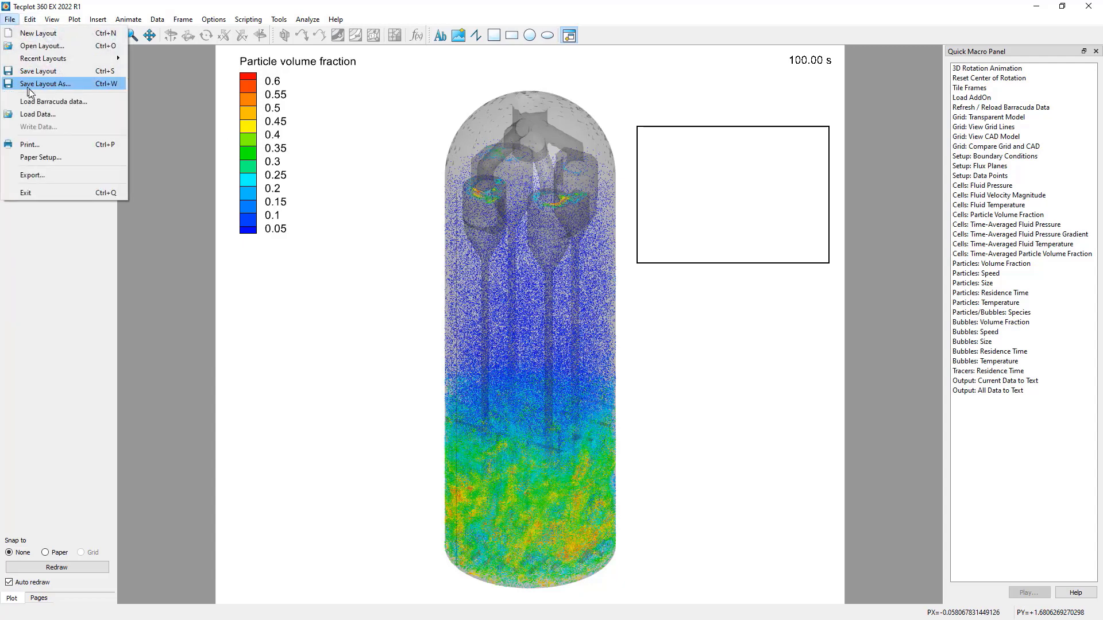
pyautogui.click(35, 86)
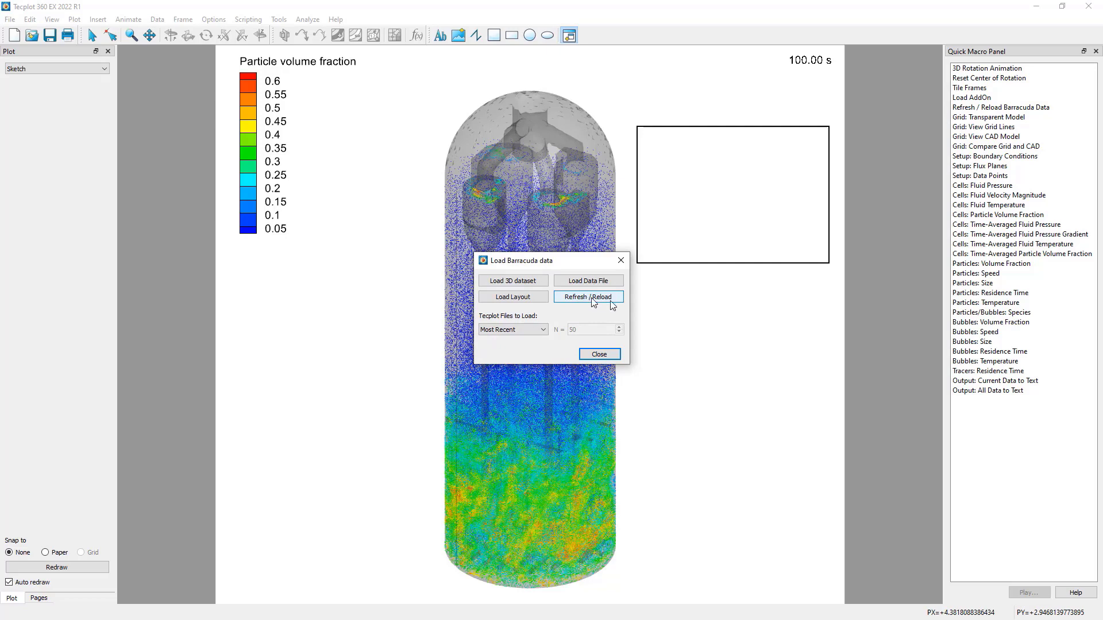
pyautogui.click(598, 281)
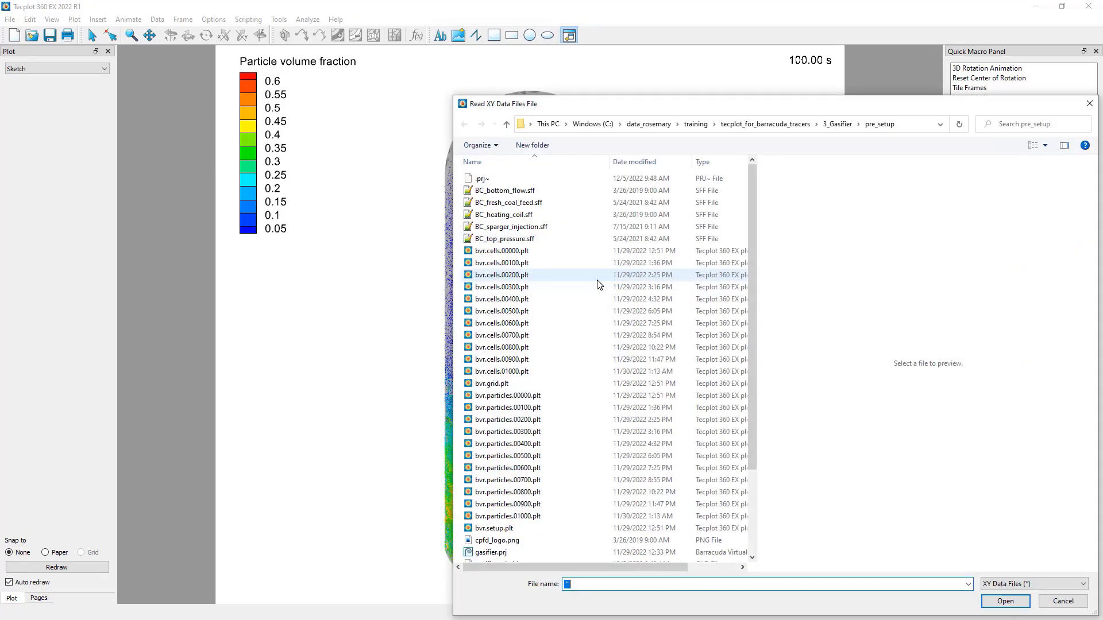
pyautogui.write('history')
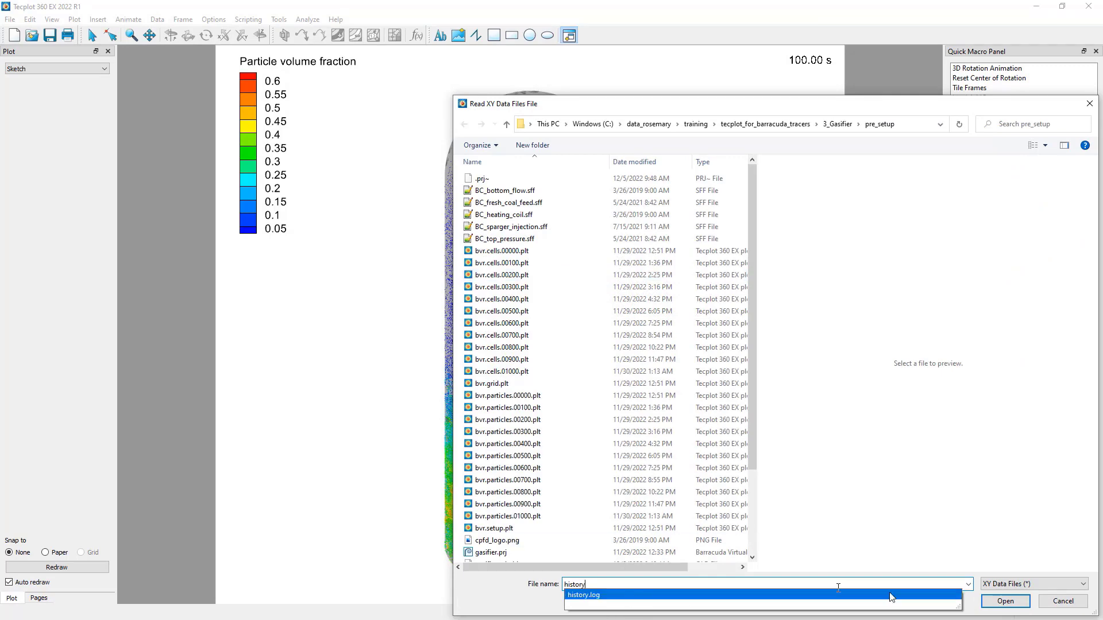
pyautogui.click(1004, 603)
pyautogui.click(1004, 603)
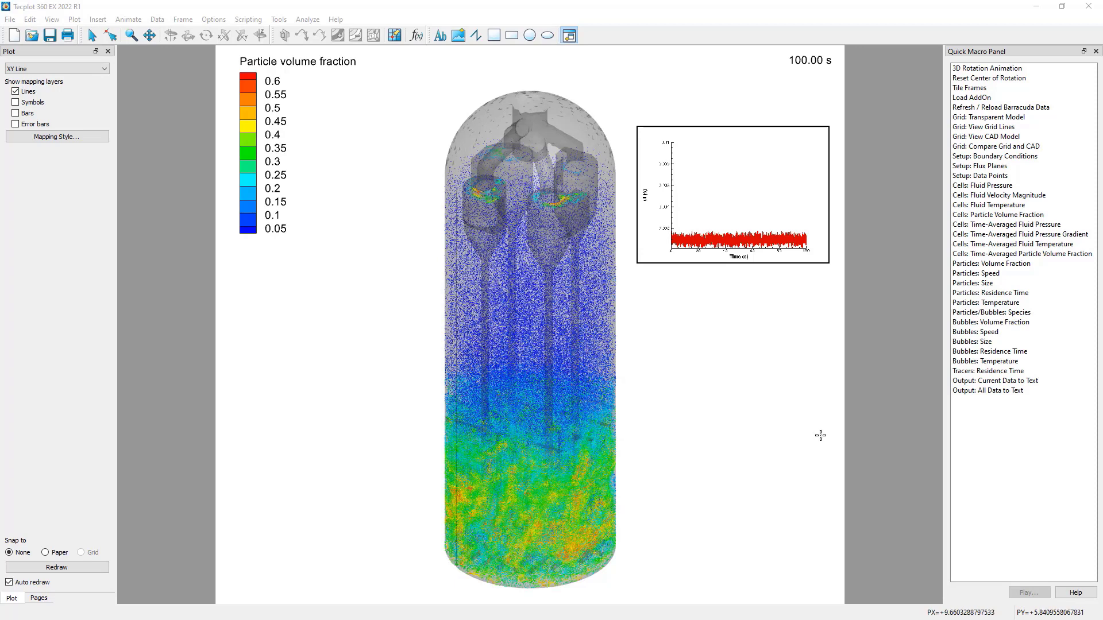
# Step: Create a second new frame below the line plot, beside the lower part of the vessel
pyautogui.click(570, 36)
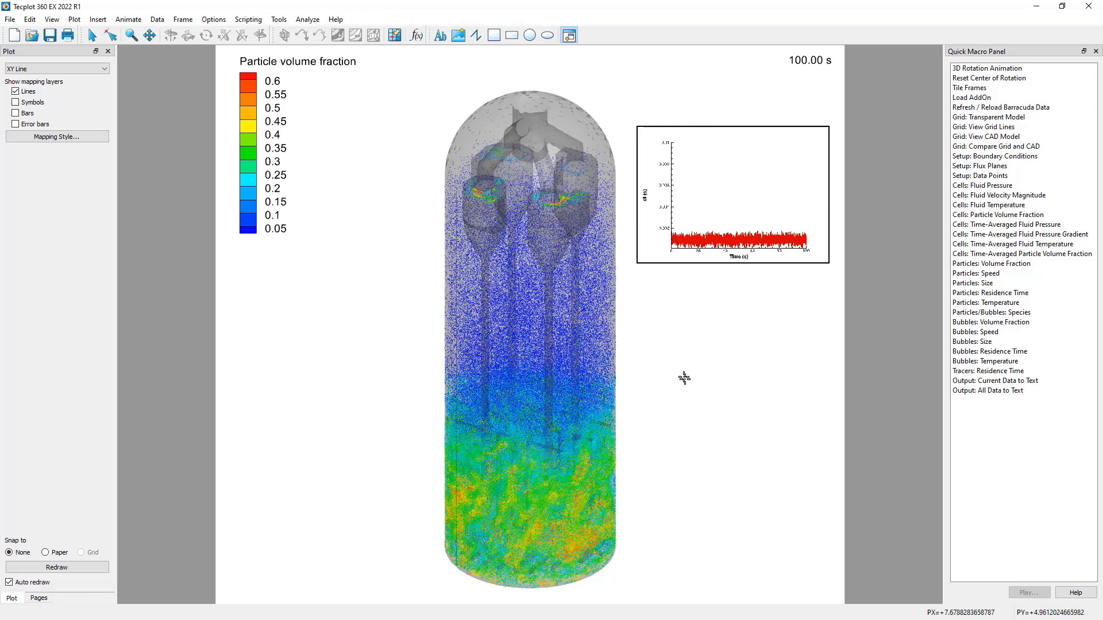
pyautogui.moveTo(638, 352)
pyautogui.mouseDown()
pyautogui.moveTo(666, 497)
pyautogui.moveTo(834, 530)
pyautogui.mouseUp()
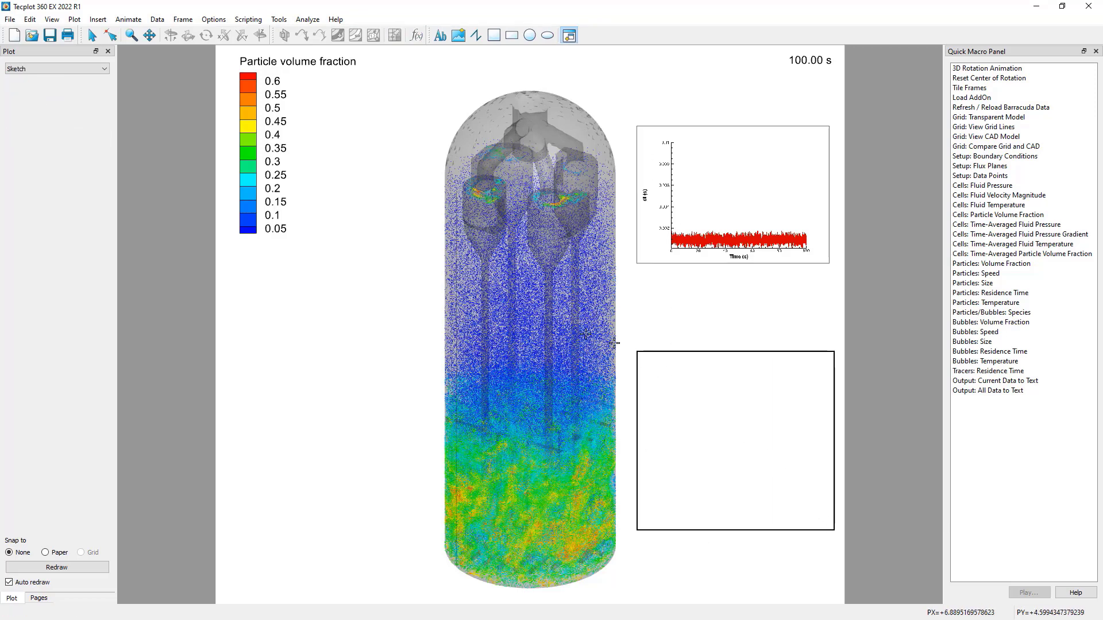
# Step: Load the Barracuda 3D dataset bvr.cells.00000.plt into the lower frame and display its cell fluid pressure
pyautogui.click(9, 19)
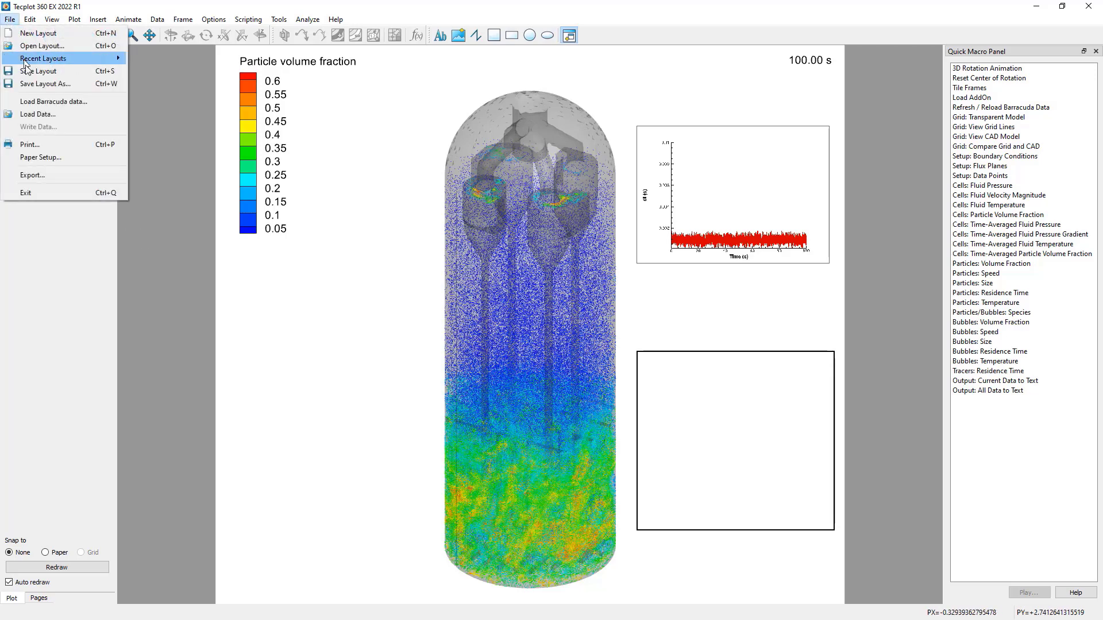
pyautogui.click(38, 99)
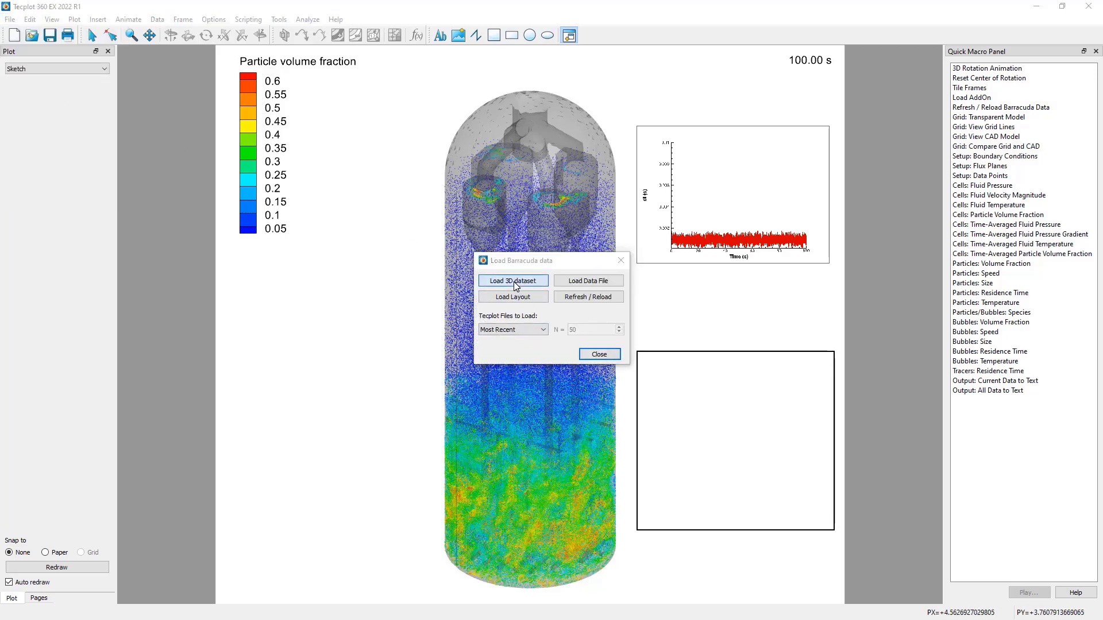
pyautogui.click(513, 282)
pyautogui.click(504, 178)
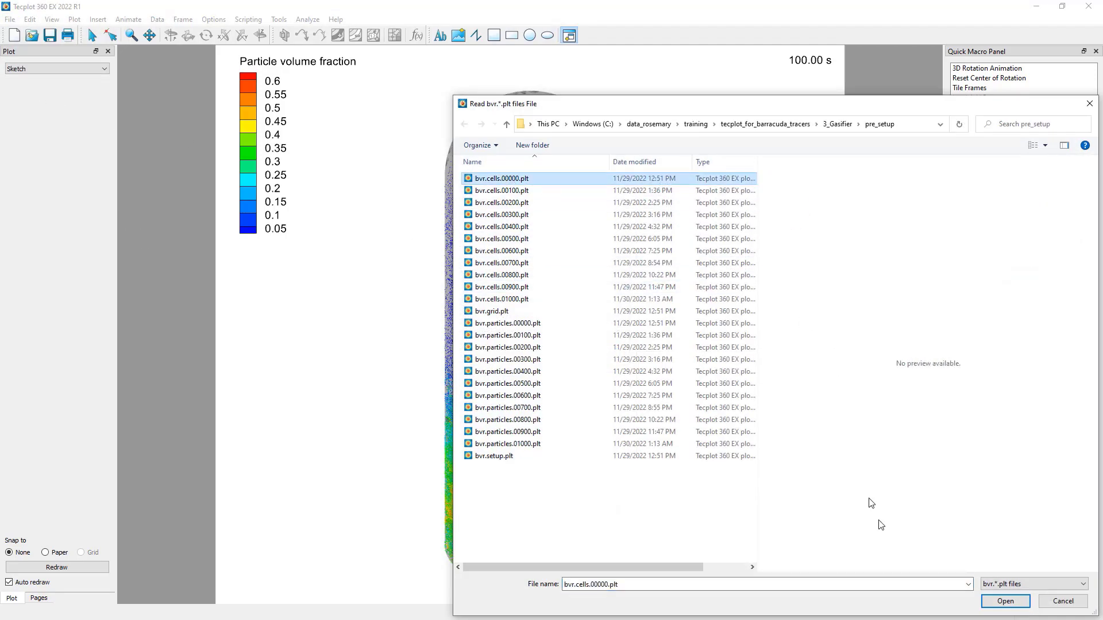
pyautogui.click(1005, 601)
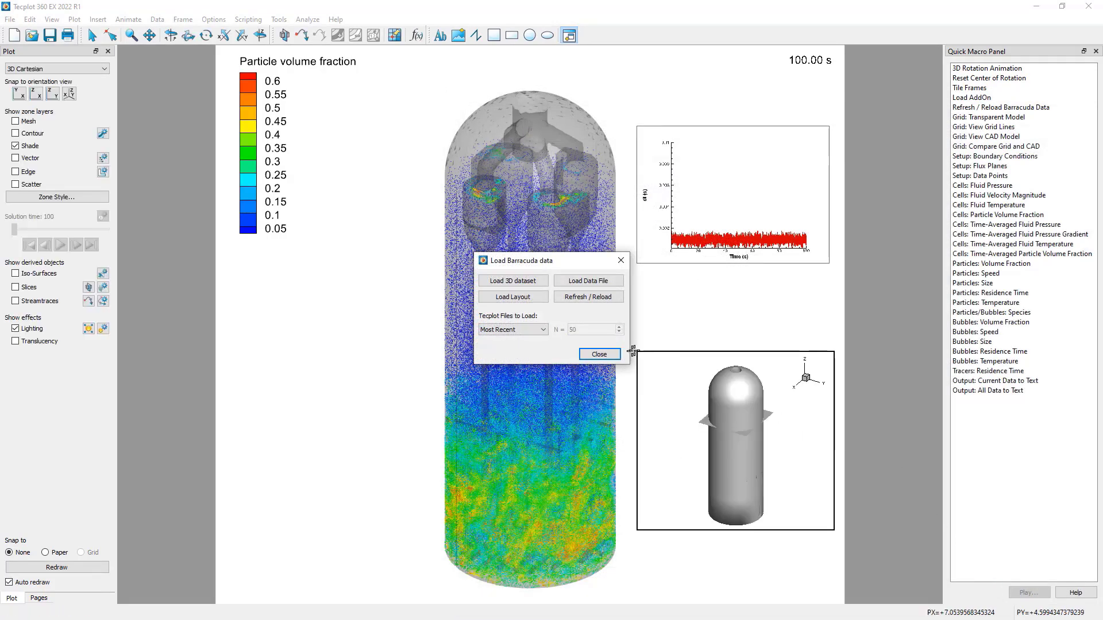
pyautogui.click(601, 354)
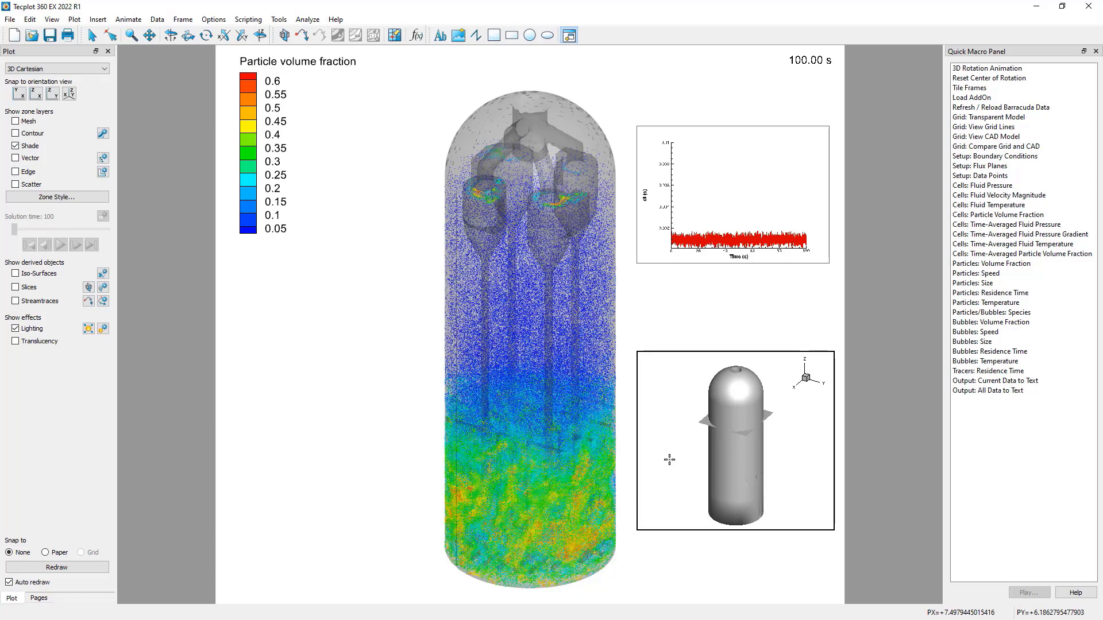
pyautogui.click(988, 187)
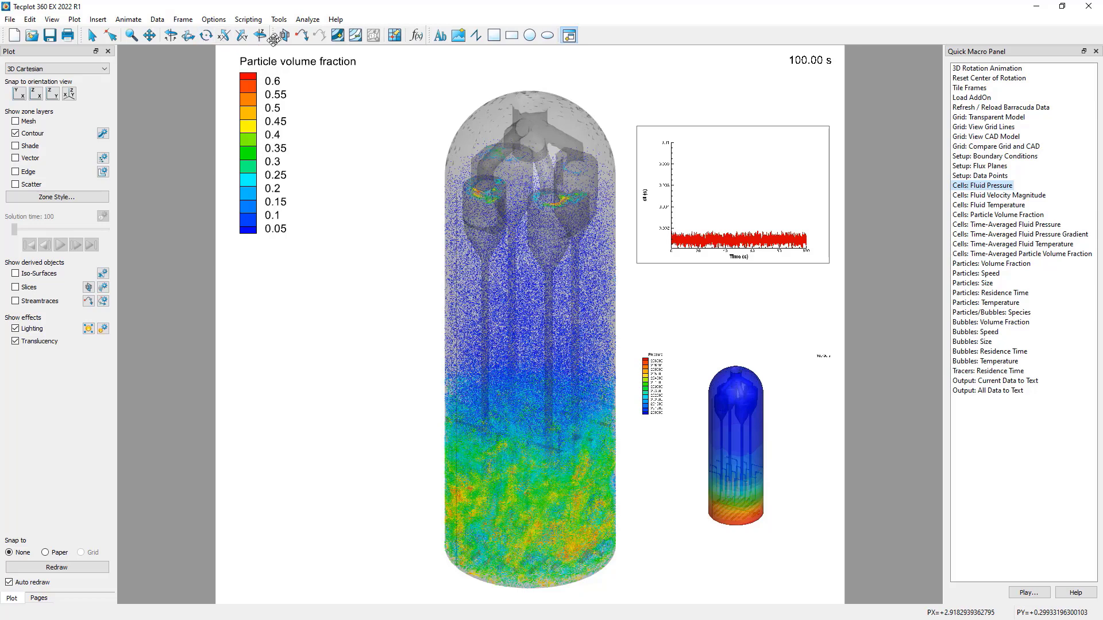
# Step: Delete the lower frame that shows the fluid pressure plot
pyautogui.click(93, 35)
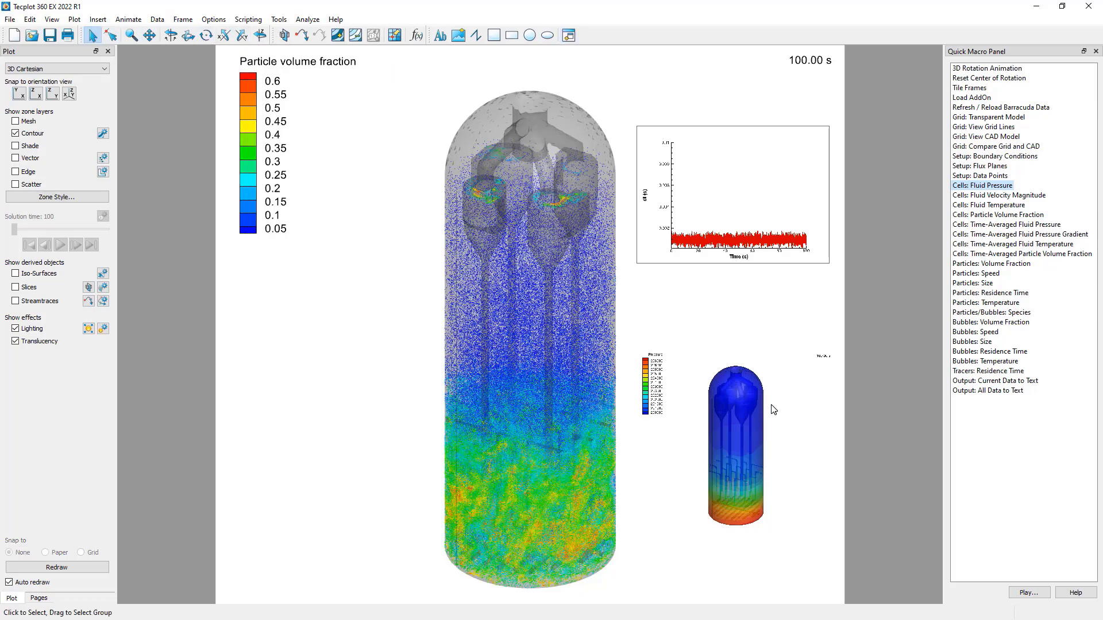
pyautogui.click(657, 379)
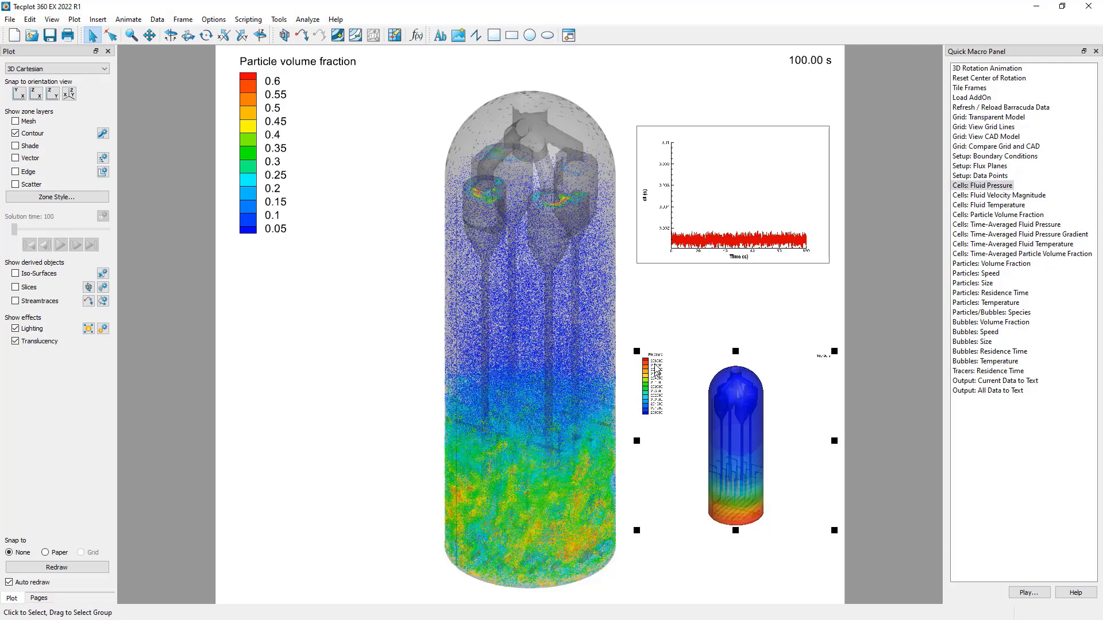
pyautogui.press('Delete')
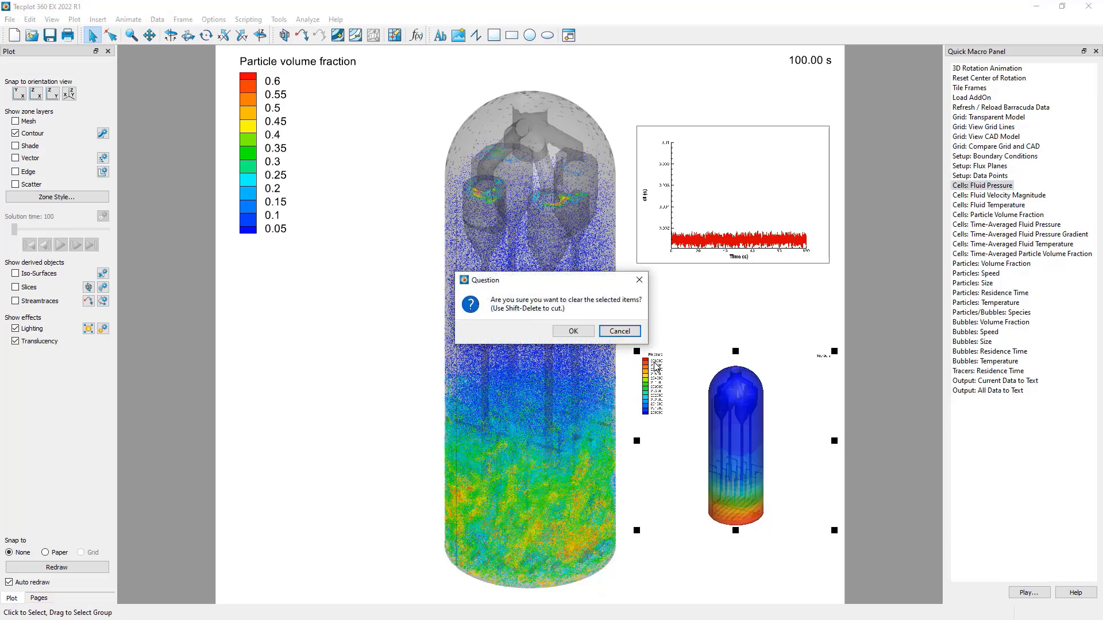
pyautogui.click(571, 335)
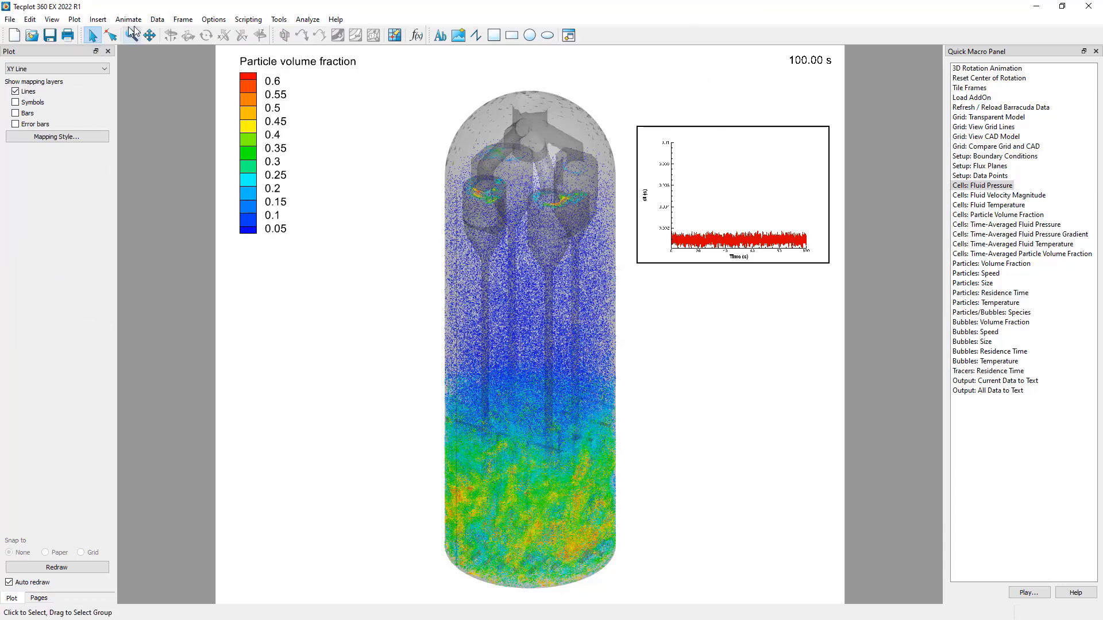
# Step: Delete the active frame containing the XY line plot
pyautogui.click(181, 21)
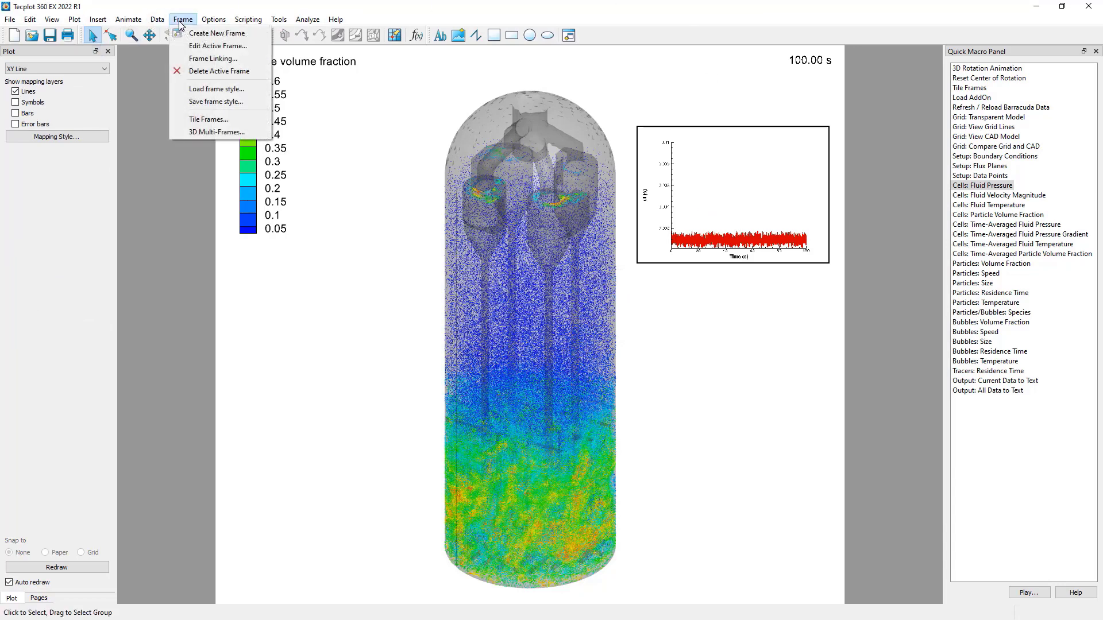
pyautogui.click(195, 71)
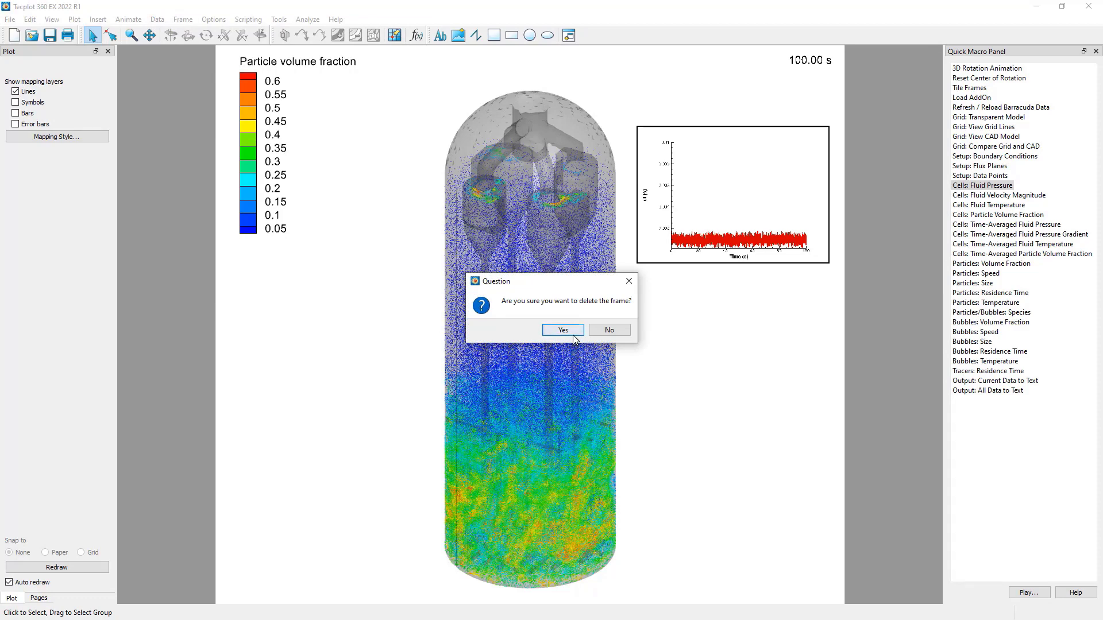
pyautogui.click(574, 336)
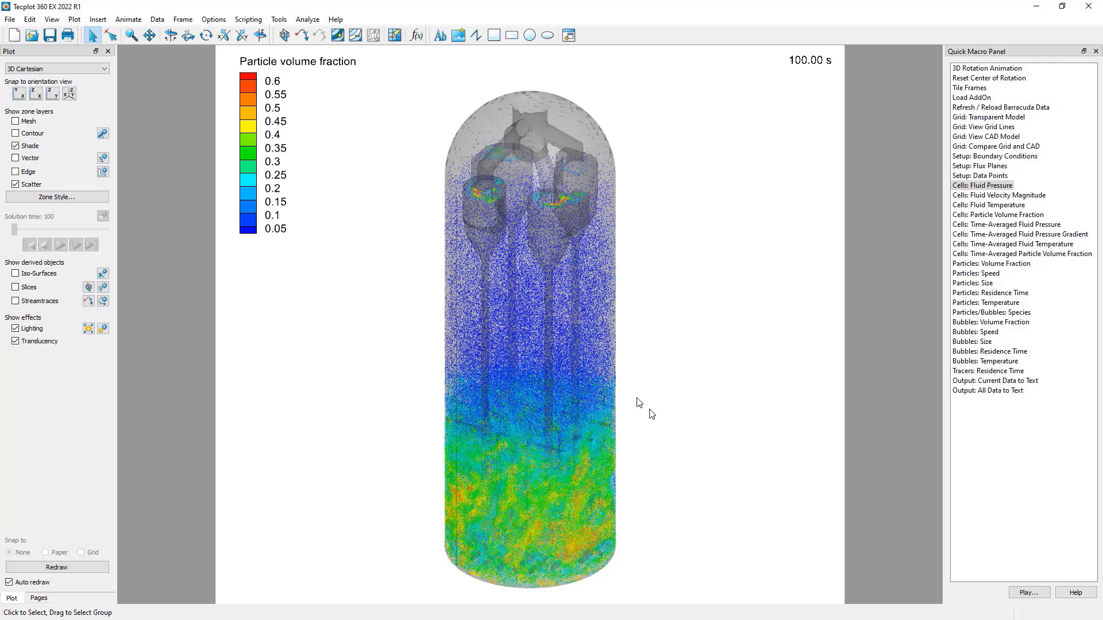
pyautogui.click(217, 357)
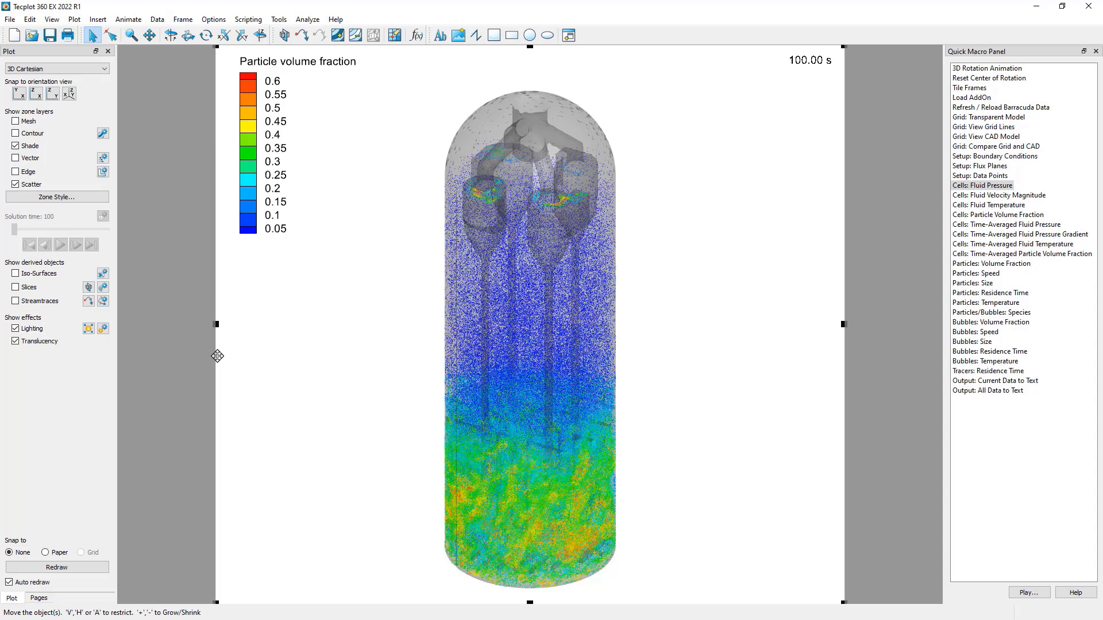
pyautogui.click(217, 356)
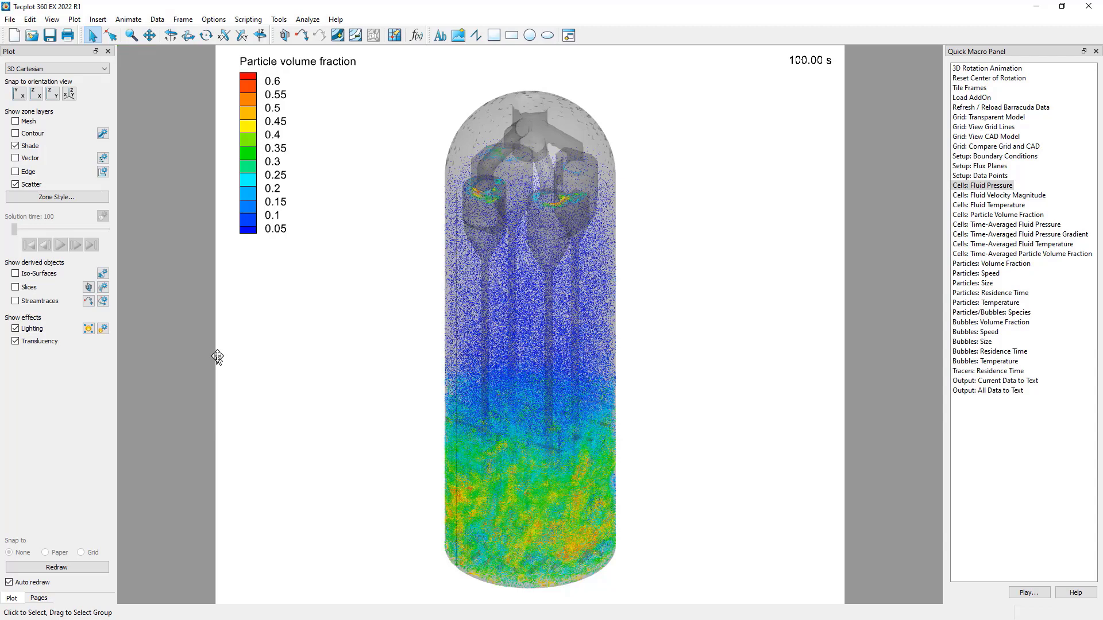
# Step: Review the available arrangements for tiling the existing frames
pyautogui.click(174, 22)
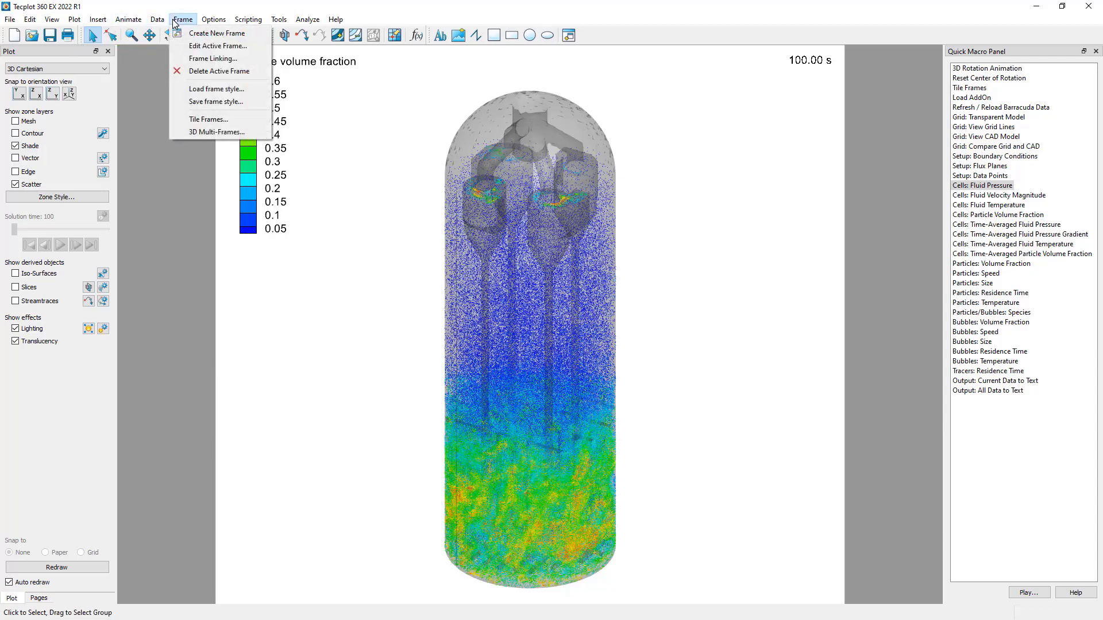
pyautogui.click(212, 120)
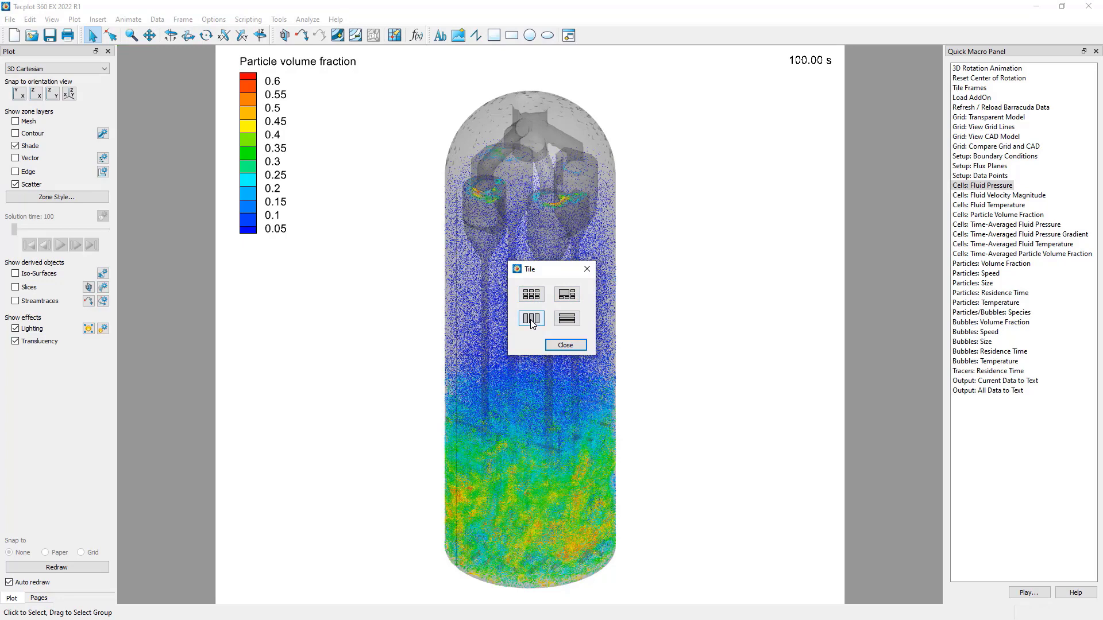
pyautogui.click(563, 345)
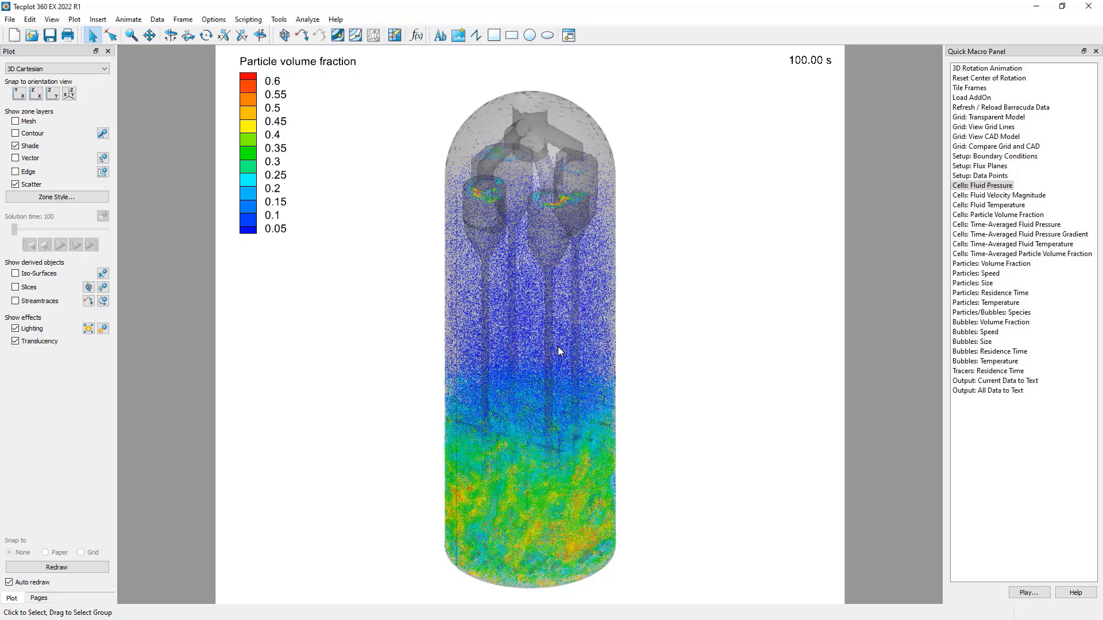
# Step: Run the Tile Frames macro to place three copies of the particle volume fraction plot side by side across the paper
pyautogui.doubleClick(963, 89)
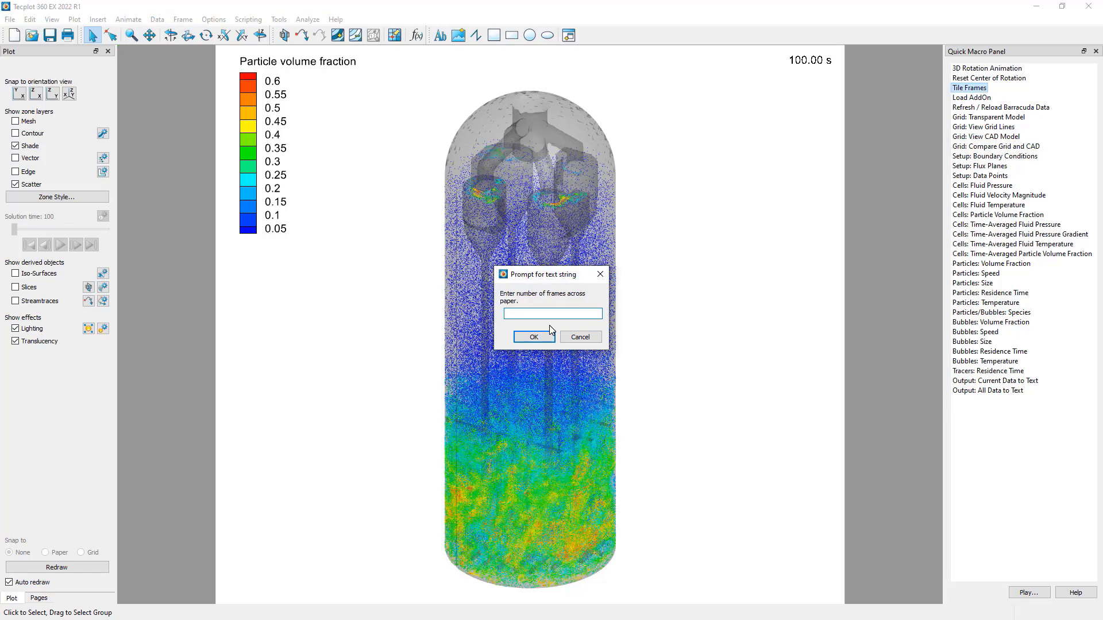
pyautogui.write('2')
pyautogui.click(544, 340)
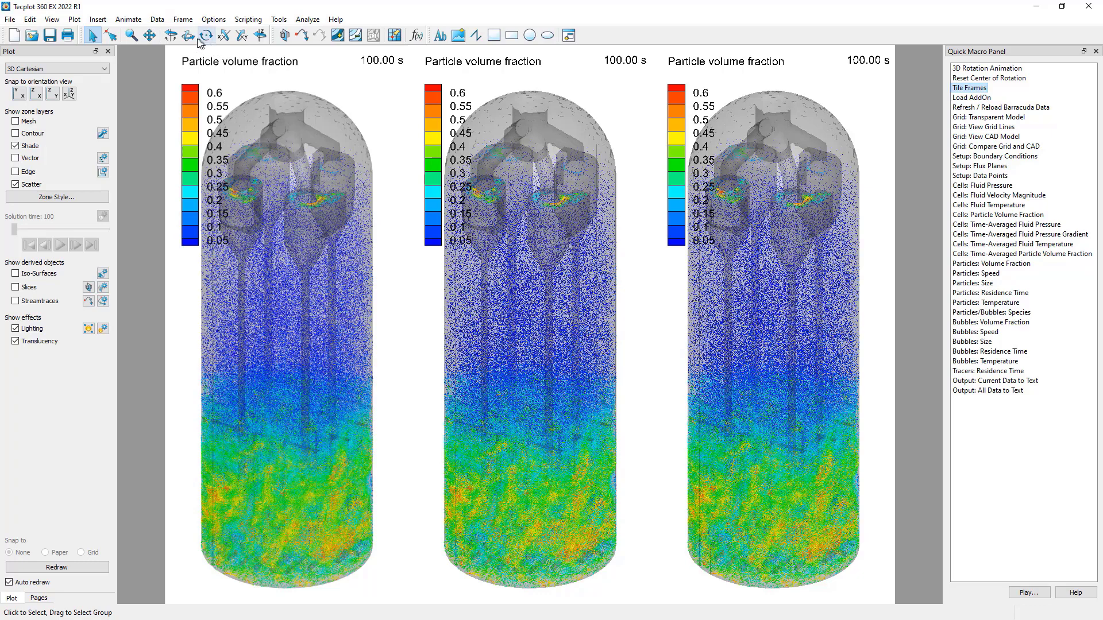
# Step: Rotate the vessel in the first of the three frames and display its cell fluid pressure
pyautogui.click(171, 35)
pyautogui.moveTo(293, 173); pyautogui.dragTo(308, 129)
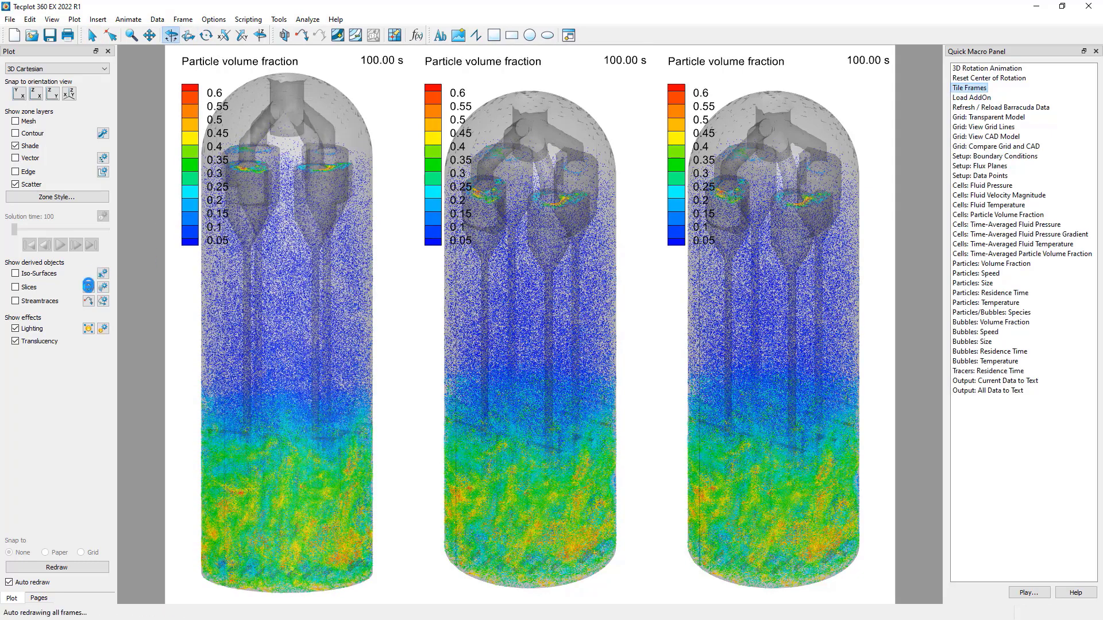
pyautogui.doubleClick(979, 187)
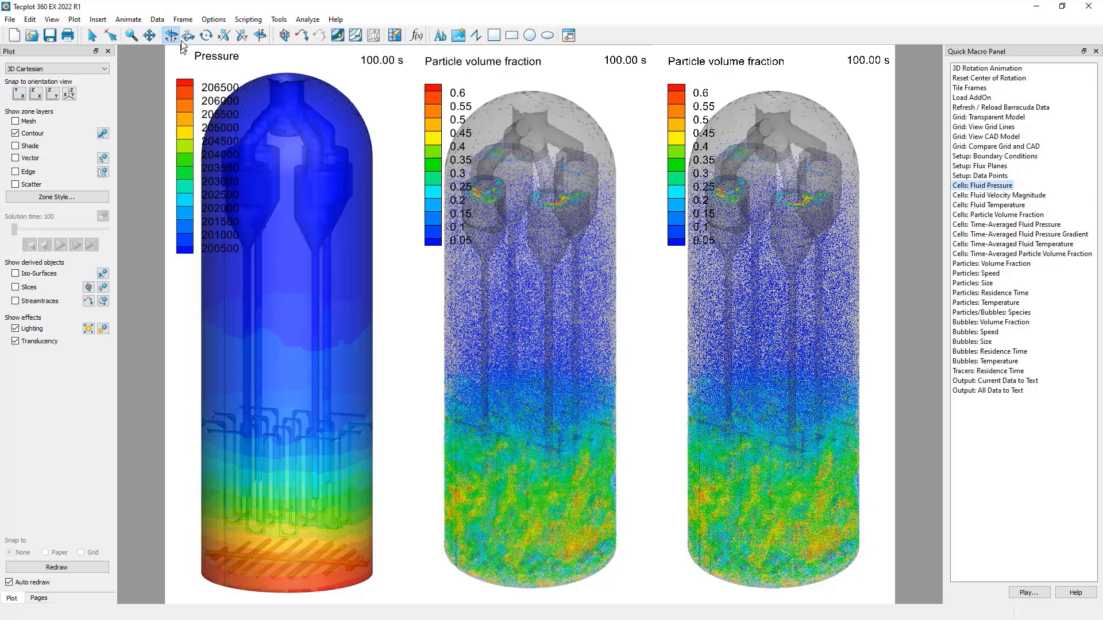
# Step: Link the 3D plot view and solution time of the active frame and apply these links to all frames of group 1
pyautogui.click(182, 19)
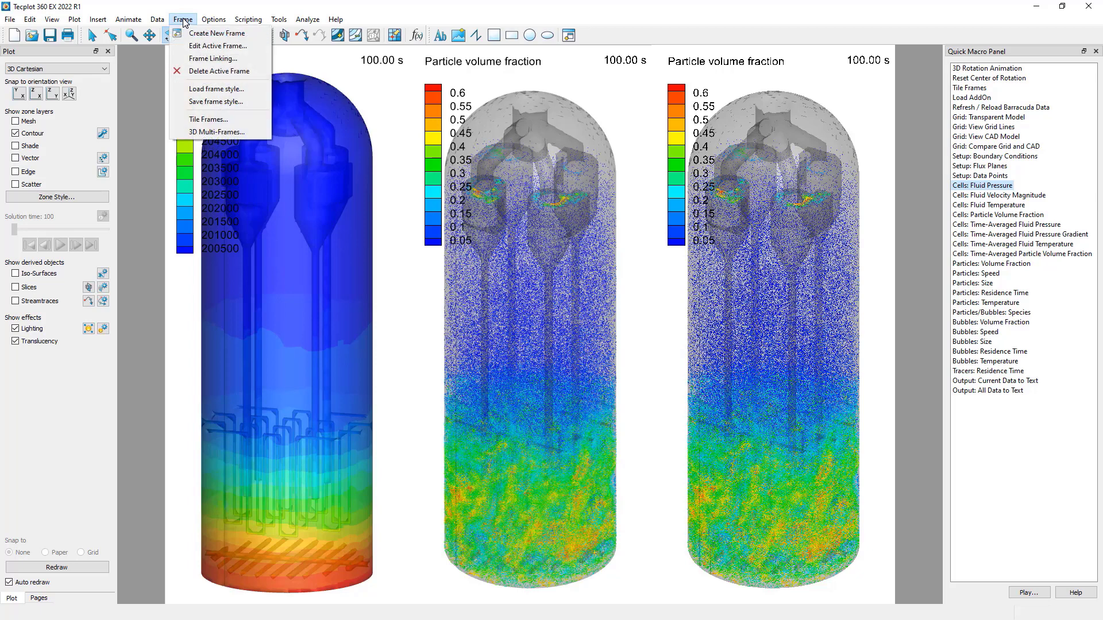
pyautogui.click(213, 58)
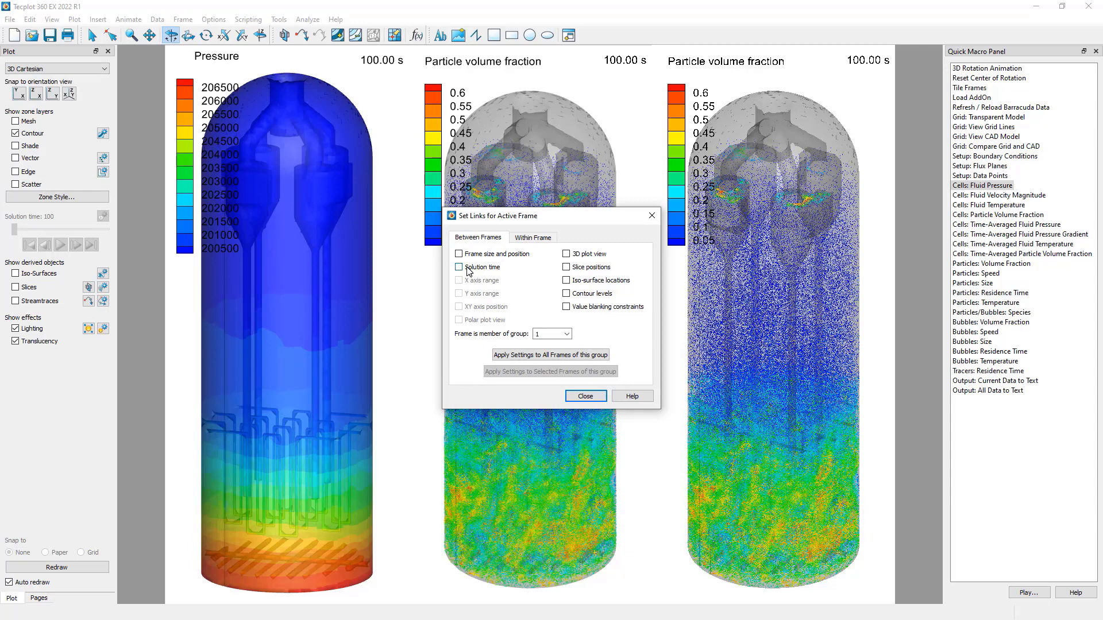
pyautogui.click(565, 254)
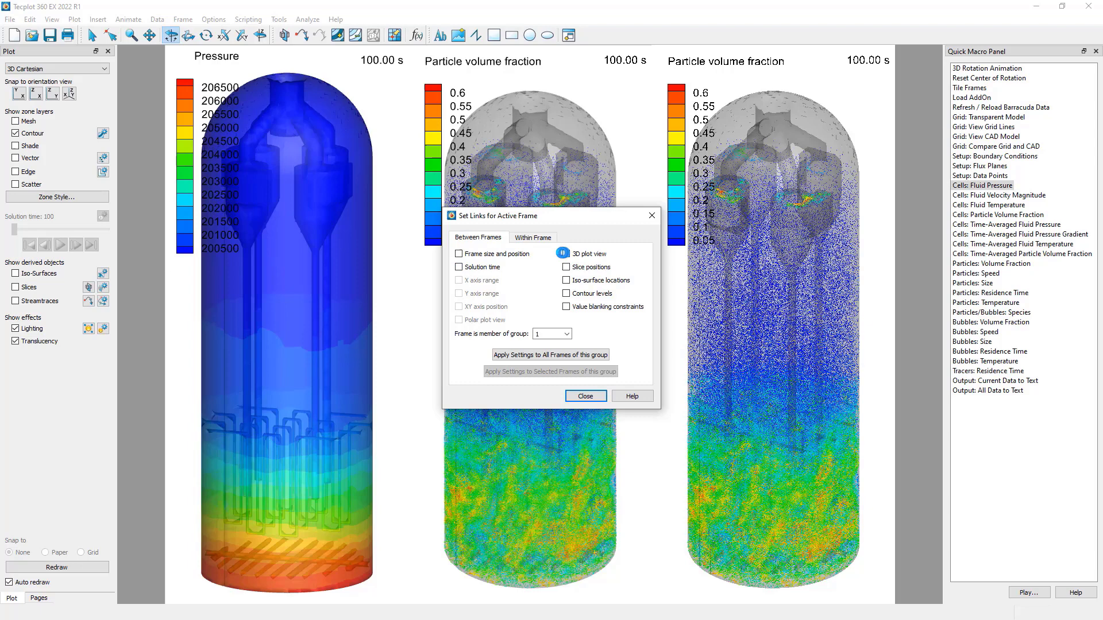
pyautogui.click(458, 267)
pyautogui.click(520, 356)
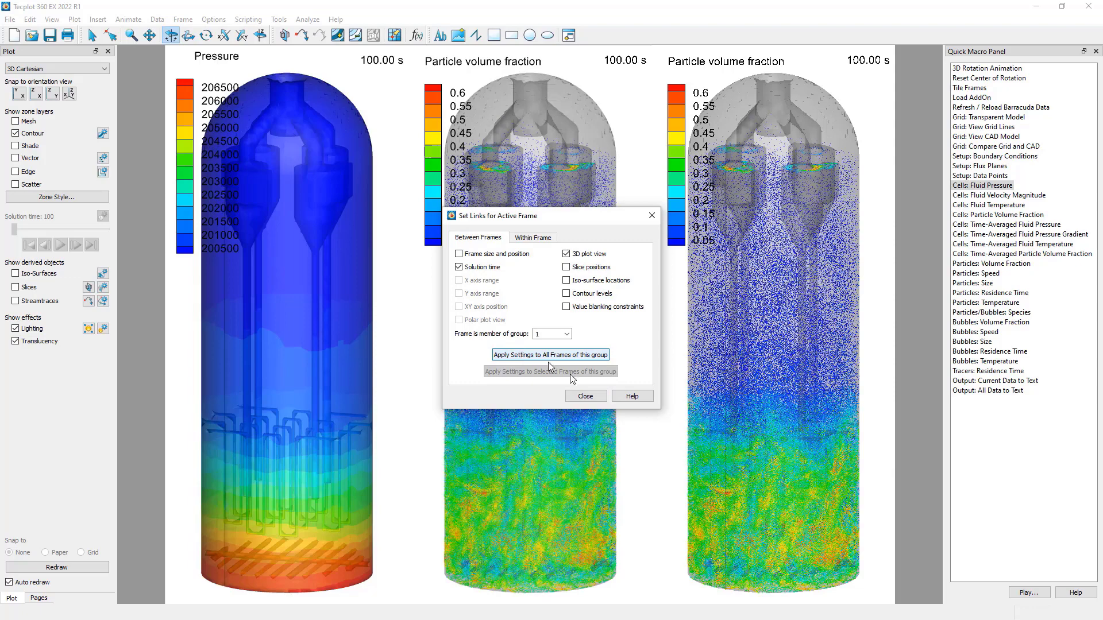
pyautogui.click(589, 395)
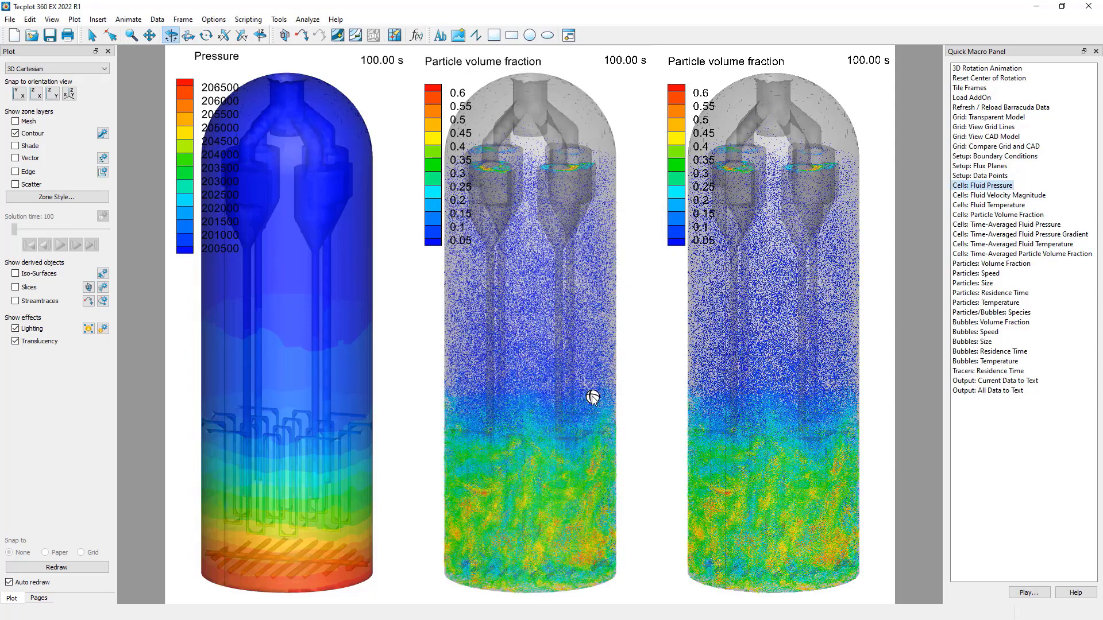
# Step: Rotate the vessel in the first frame to turn the linked views, and display cell fluid temperature in the middle frame
pyautogui.moveTo(360, 276); pyautogui.dragTo(374, 215)
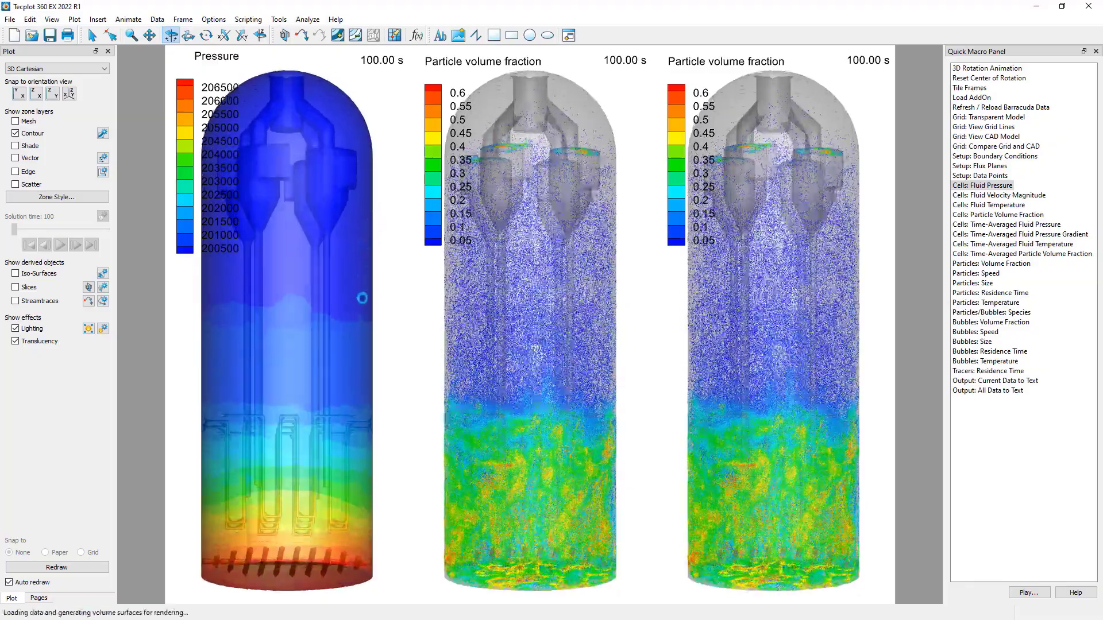
pyautogui.moveTo(362, 298); pyautogui.dragTo(374, 246)
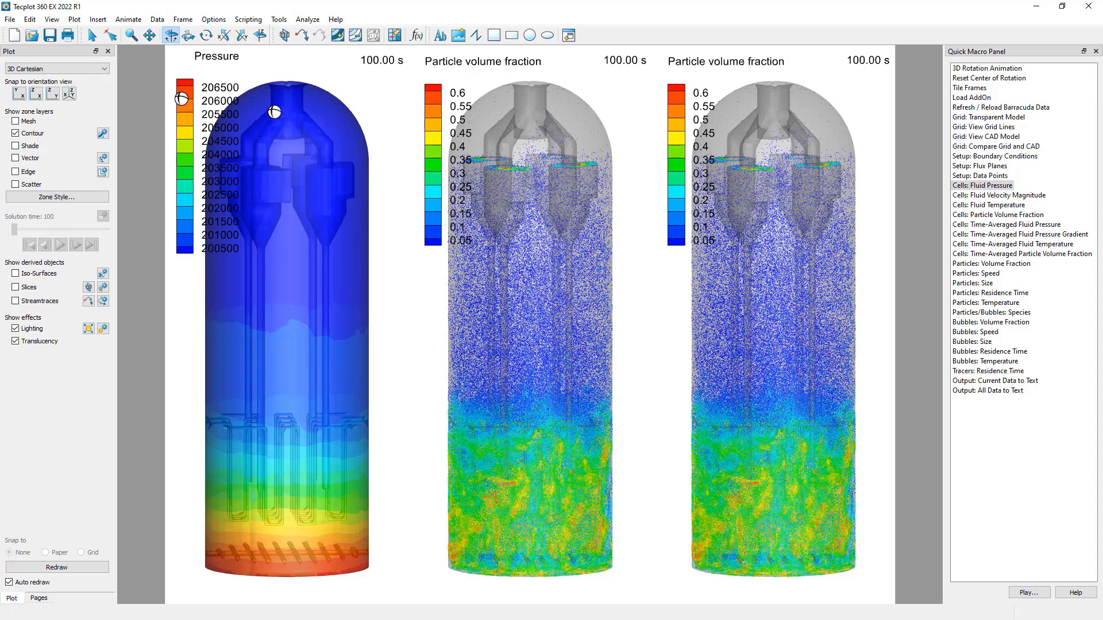
pyautogui.click(92, 36)
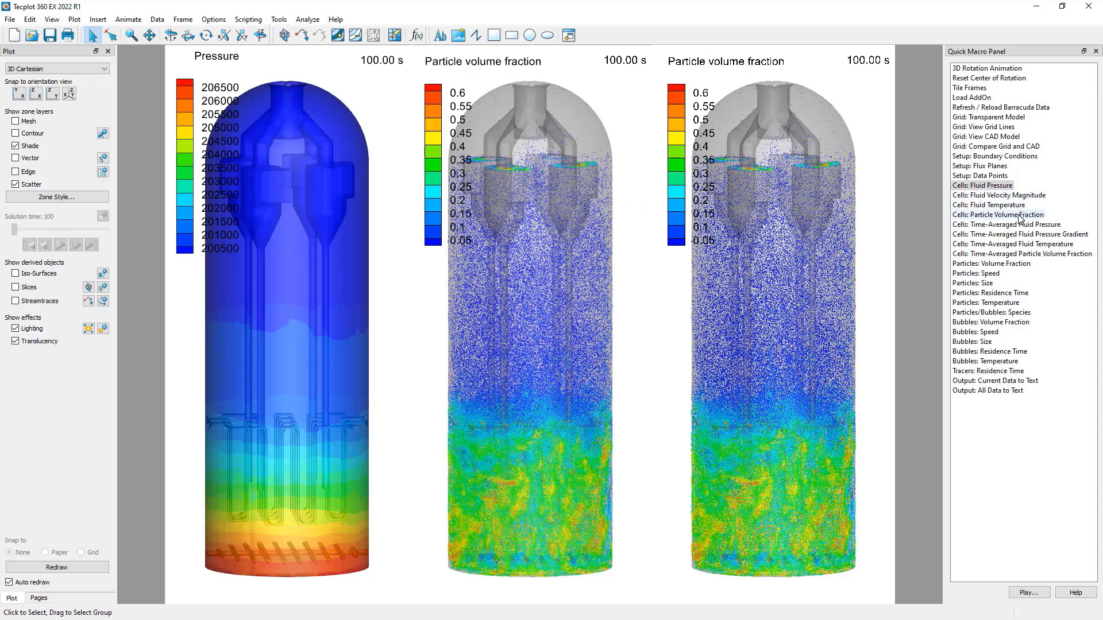
pyautogui.doubleClick(988, 205)
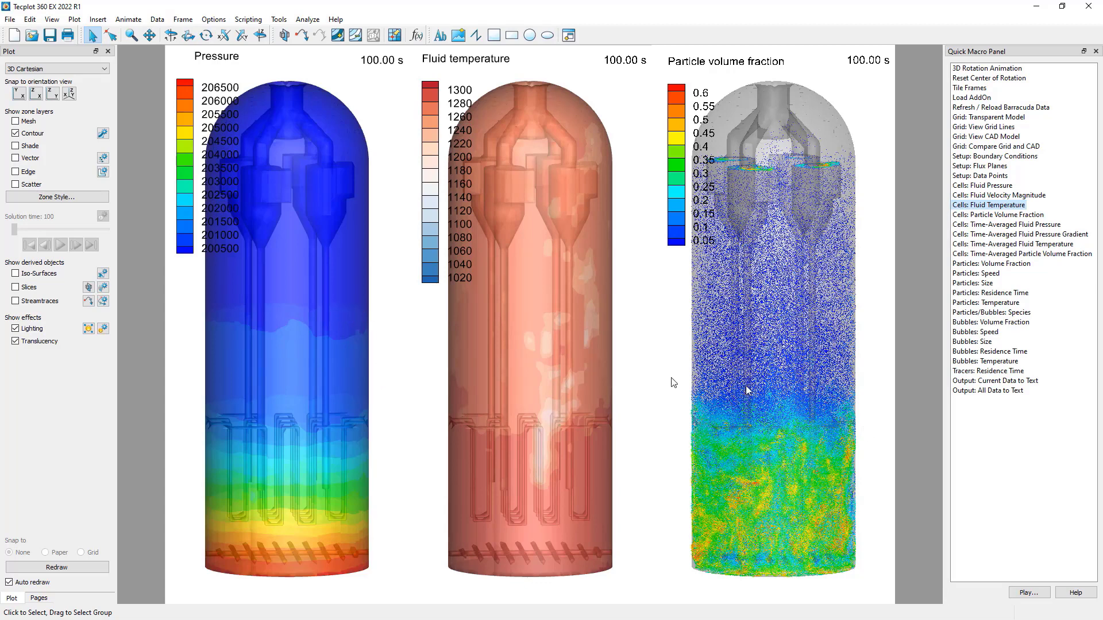
# Step: Reload the Barracuda data with all Tecplot files and play the solution time animation across the linked frames
pyautogui.click(13, 20)
pyautogui.click(53, 101)
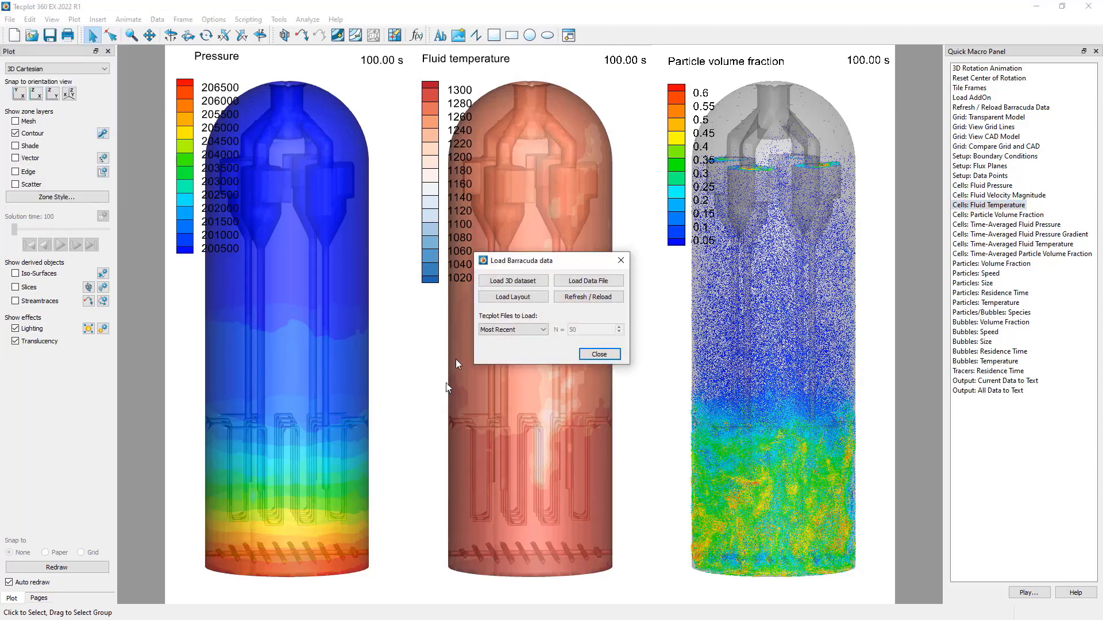
pyautogui.click(546, 333)
pyautogui.click(511, 343)
pyautogui.click(584, 305)
pyautogui.click(665, 343)
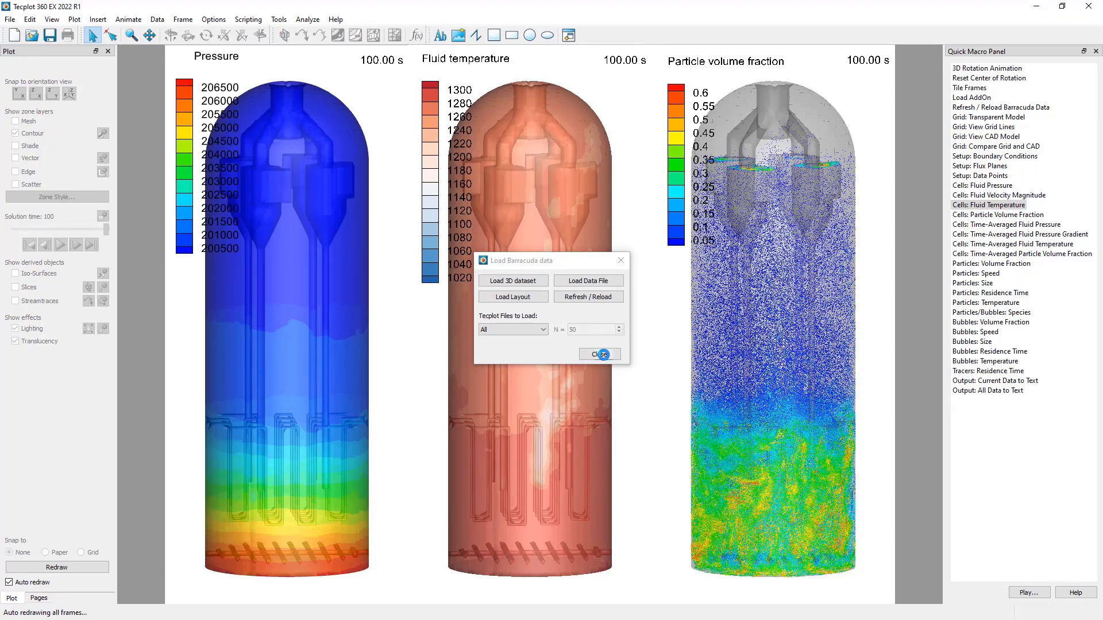
pyautogui.click(600, 355)
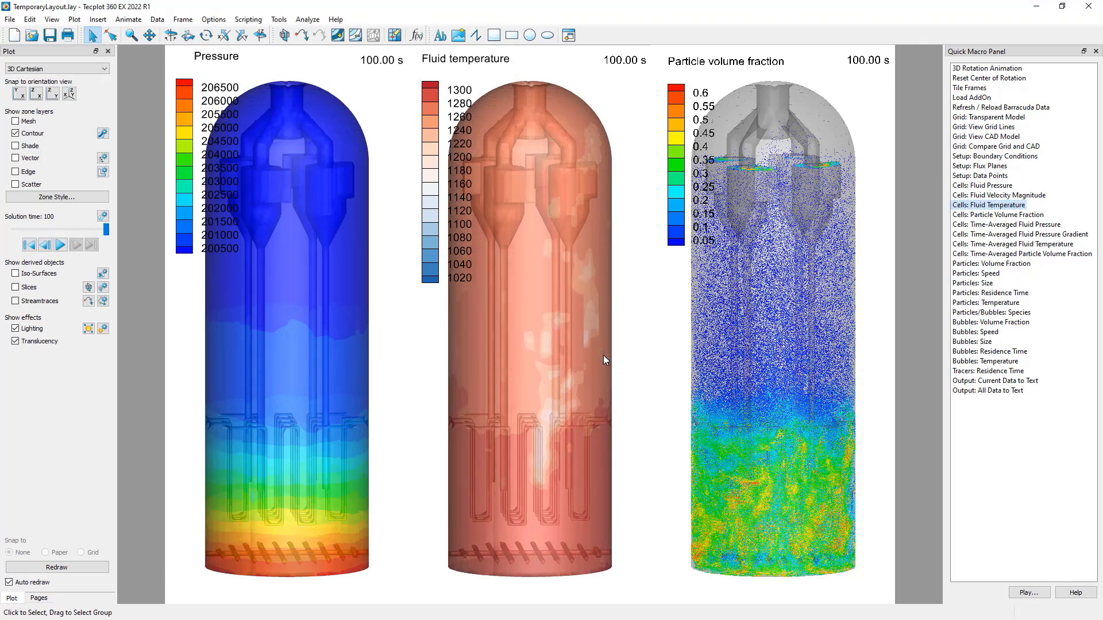
pyautogui.click(59, 245)
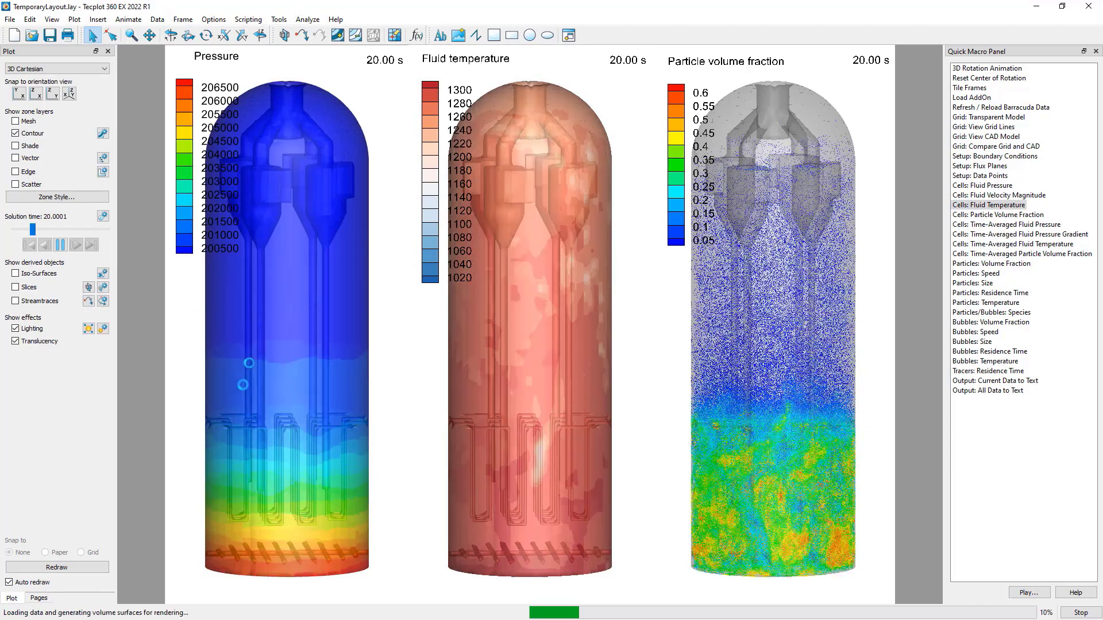